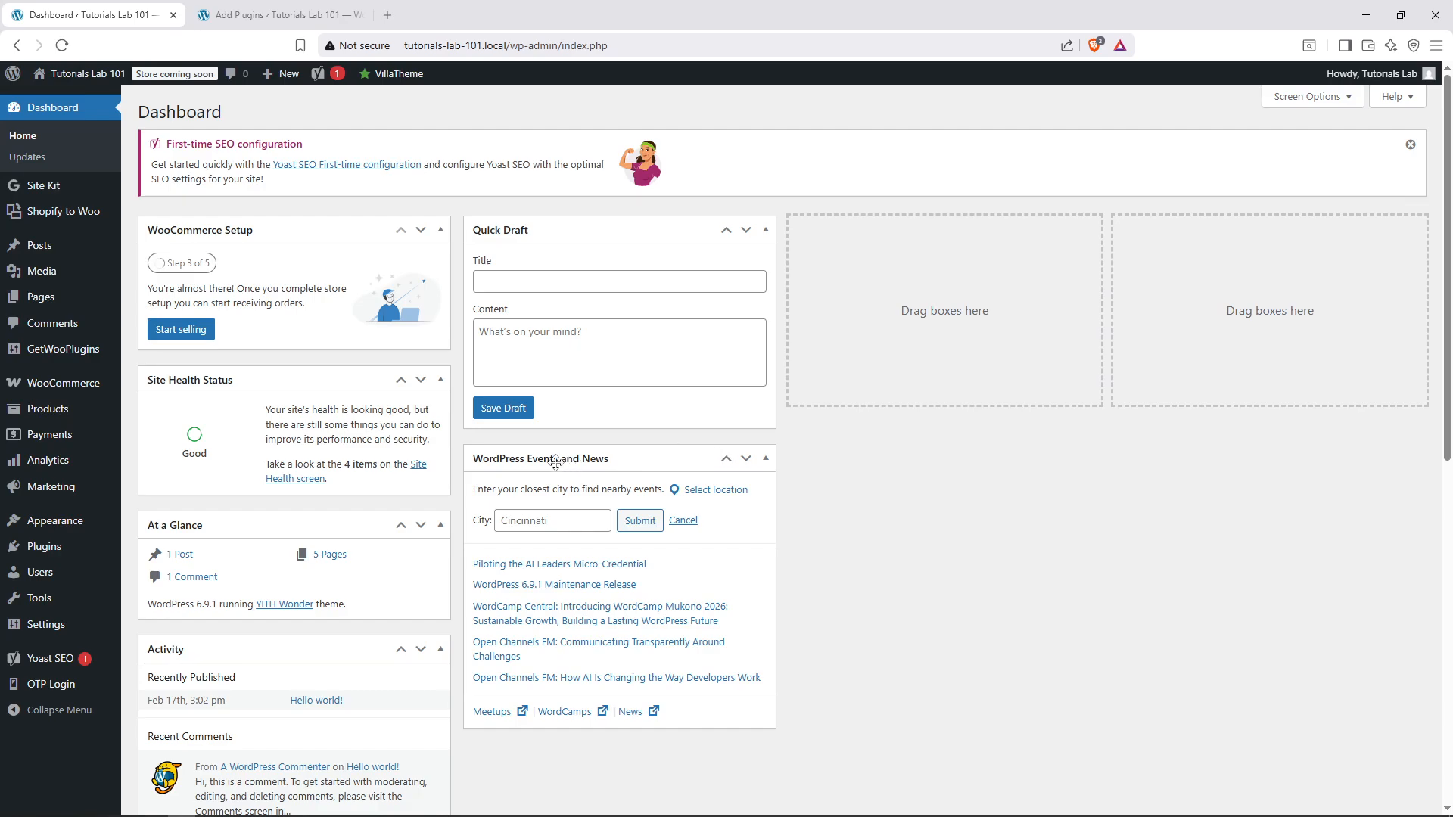
- Search the WordPress plugin directory for "OTP Login"
click(54, 553)
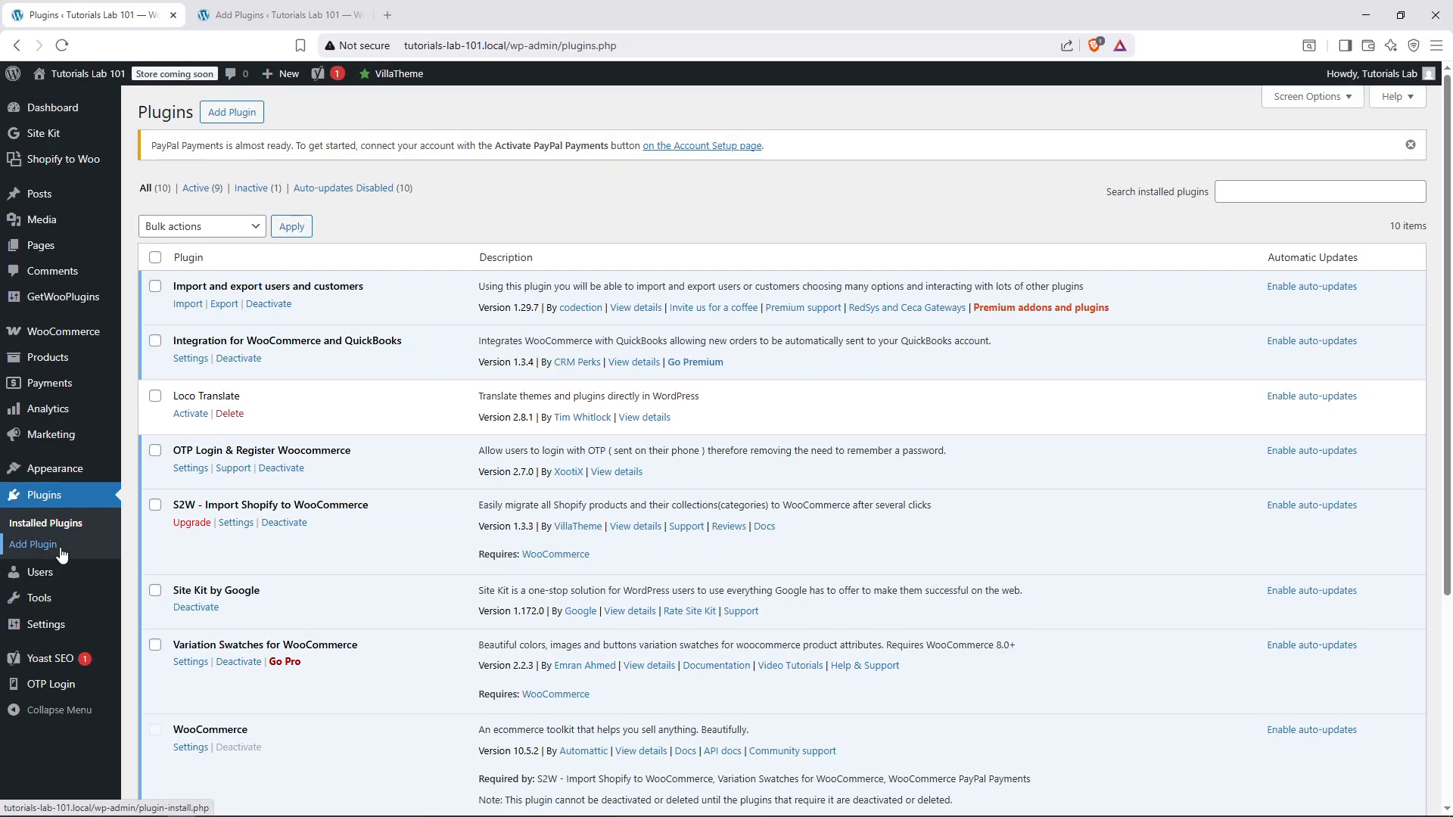
click(54, 555)
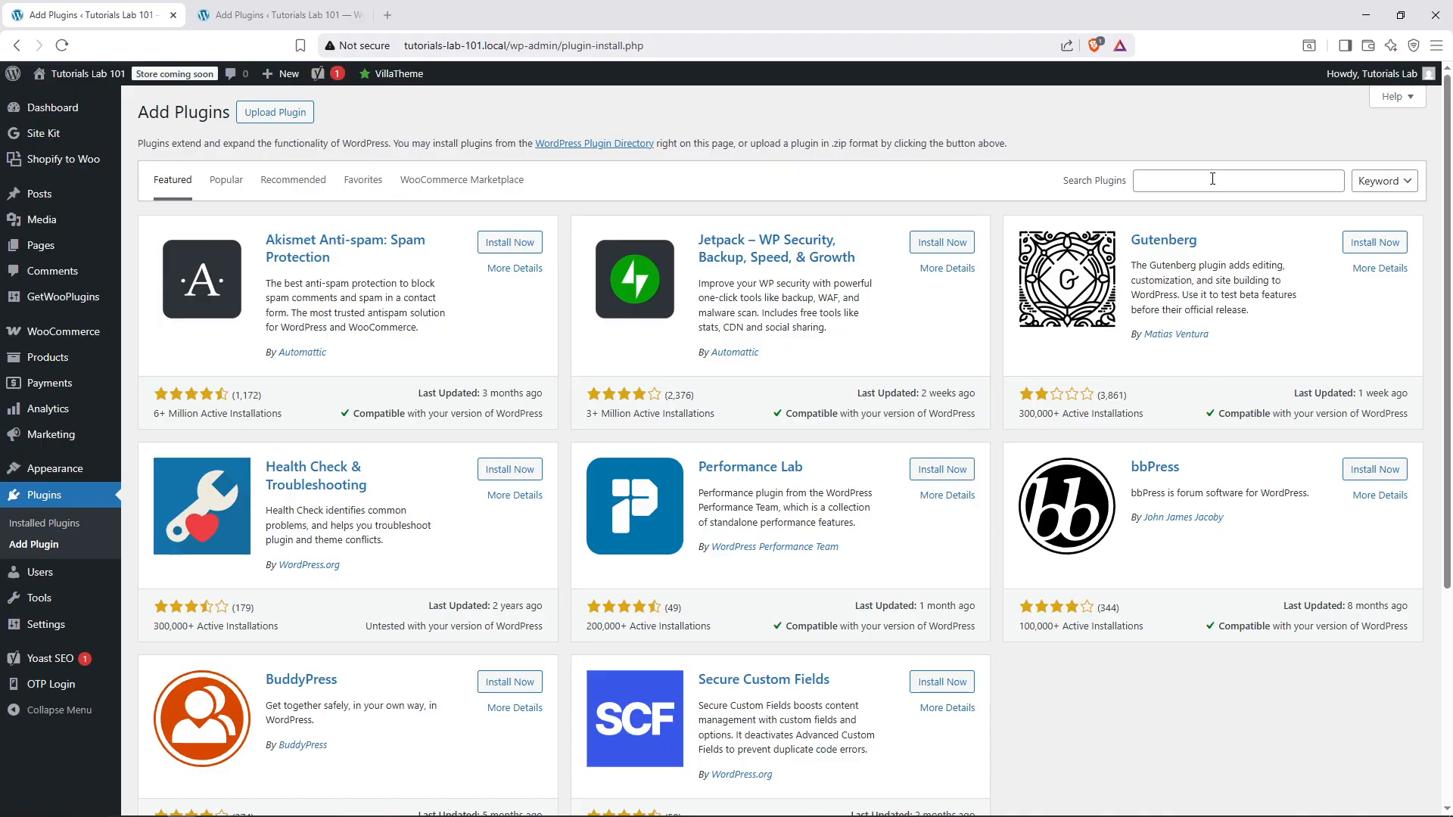
click(1189, 184)
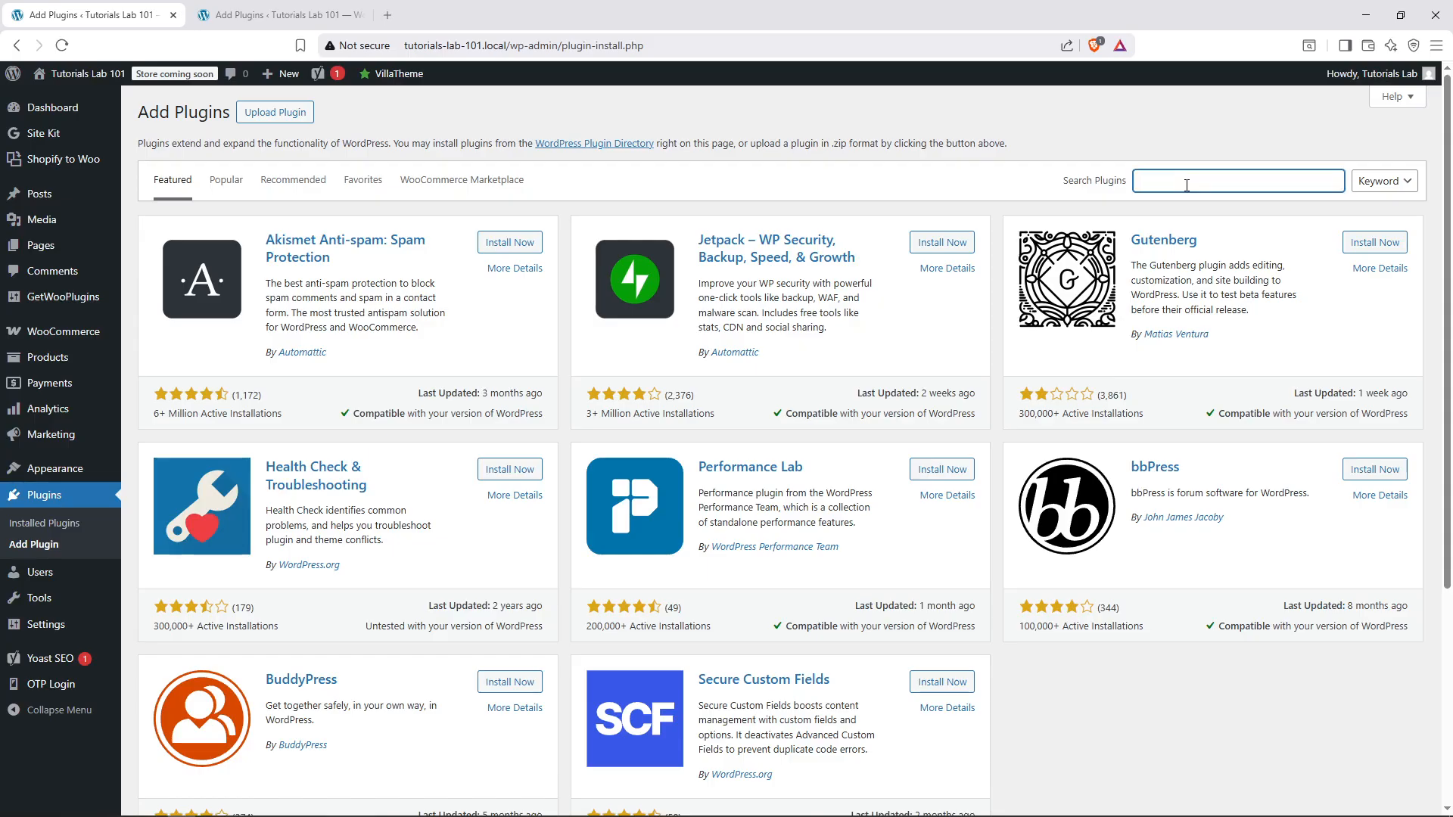
text(OTP Login)
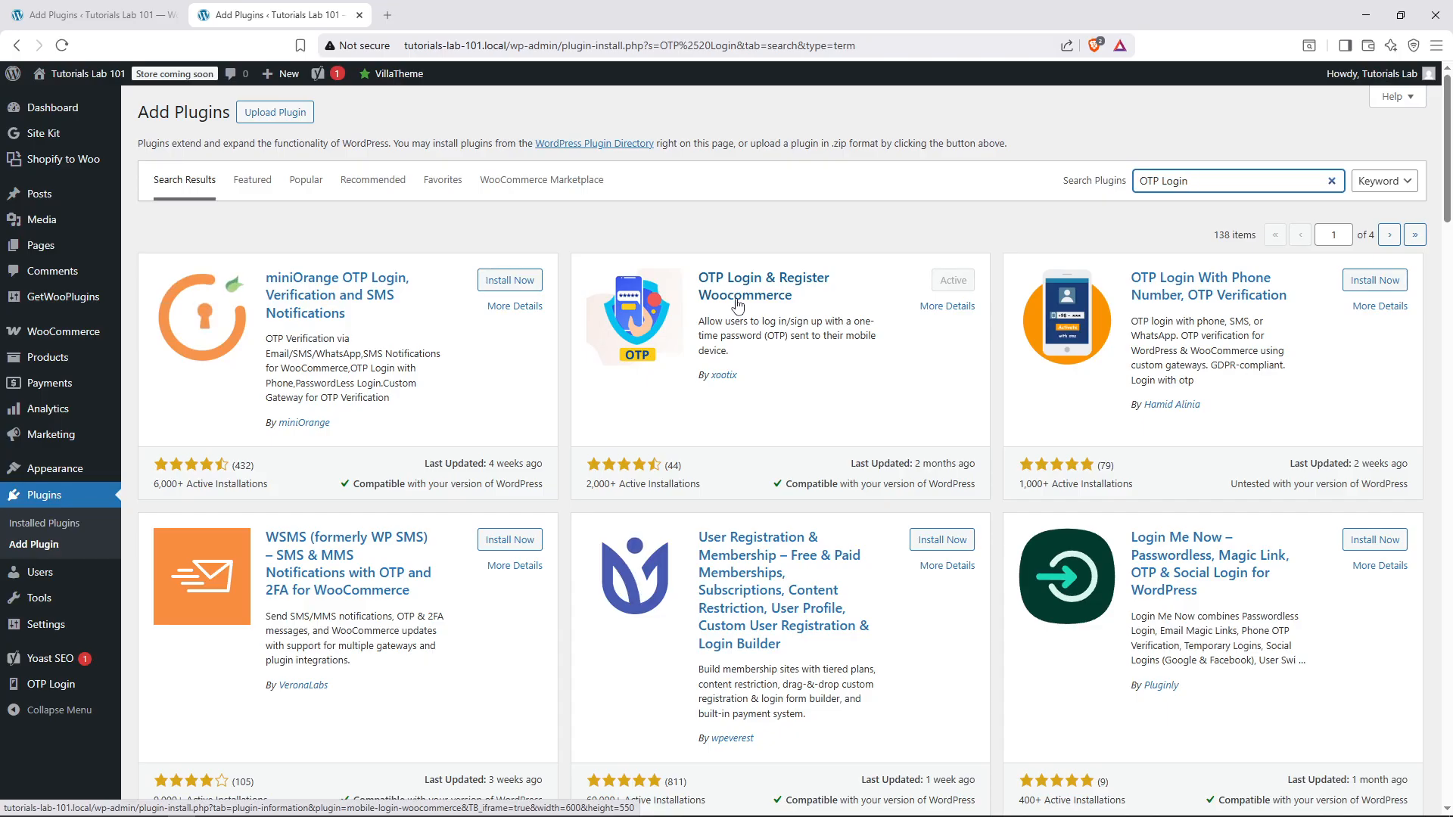
- Review the details of the OTP Login & Register Woocommerce plugin, including its SMS operators and Pro features, and close them
click(938, 314)
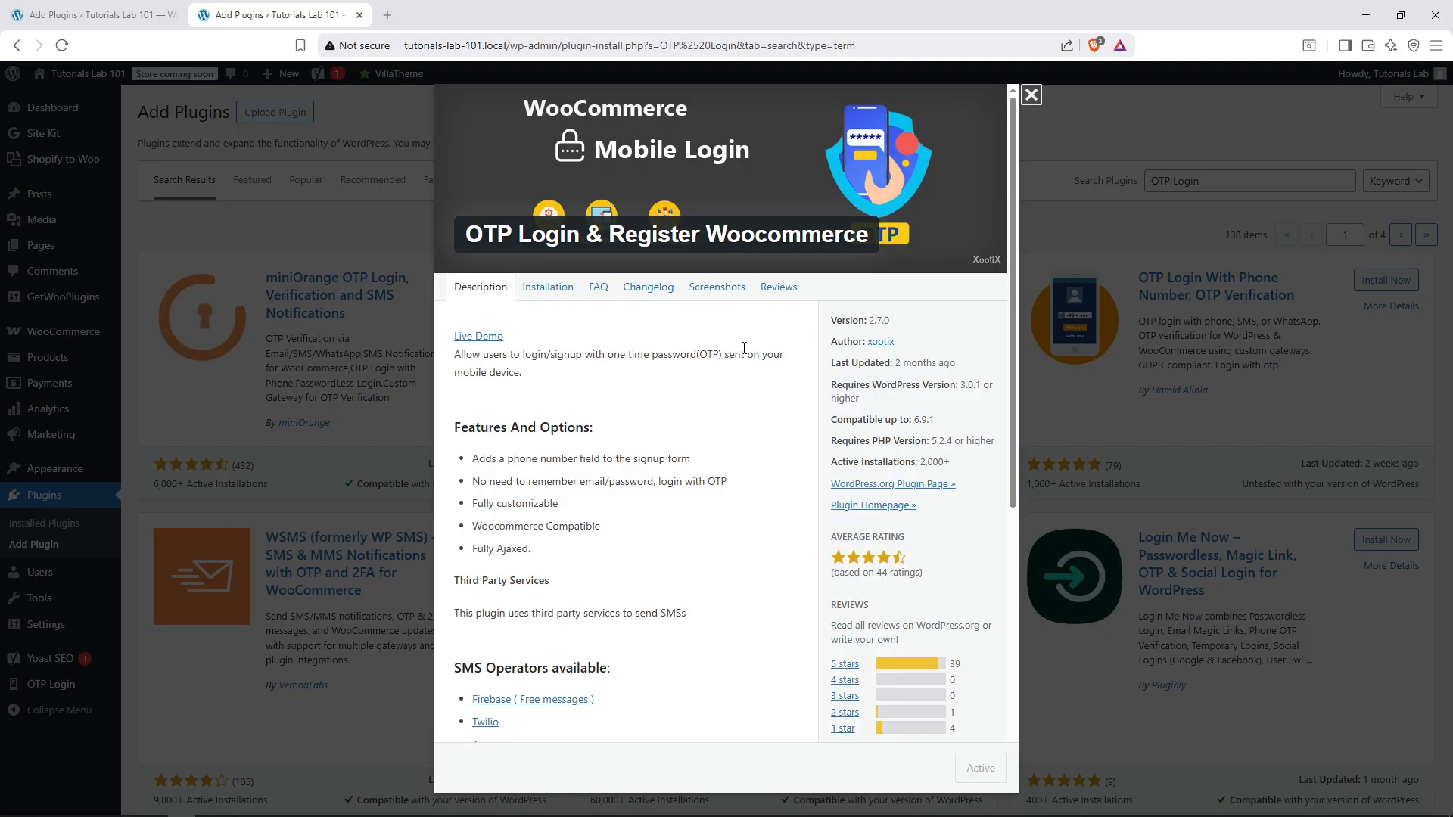
scroll(744, 347, down, 6)
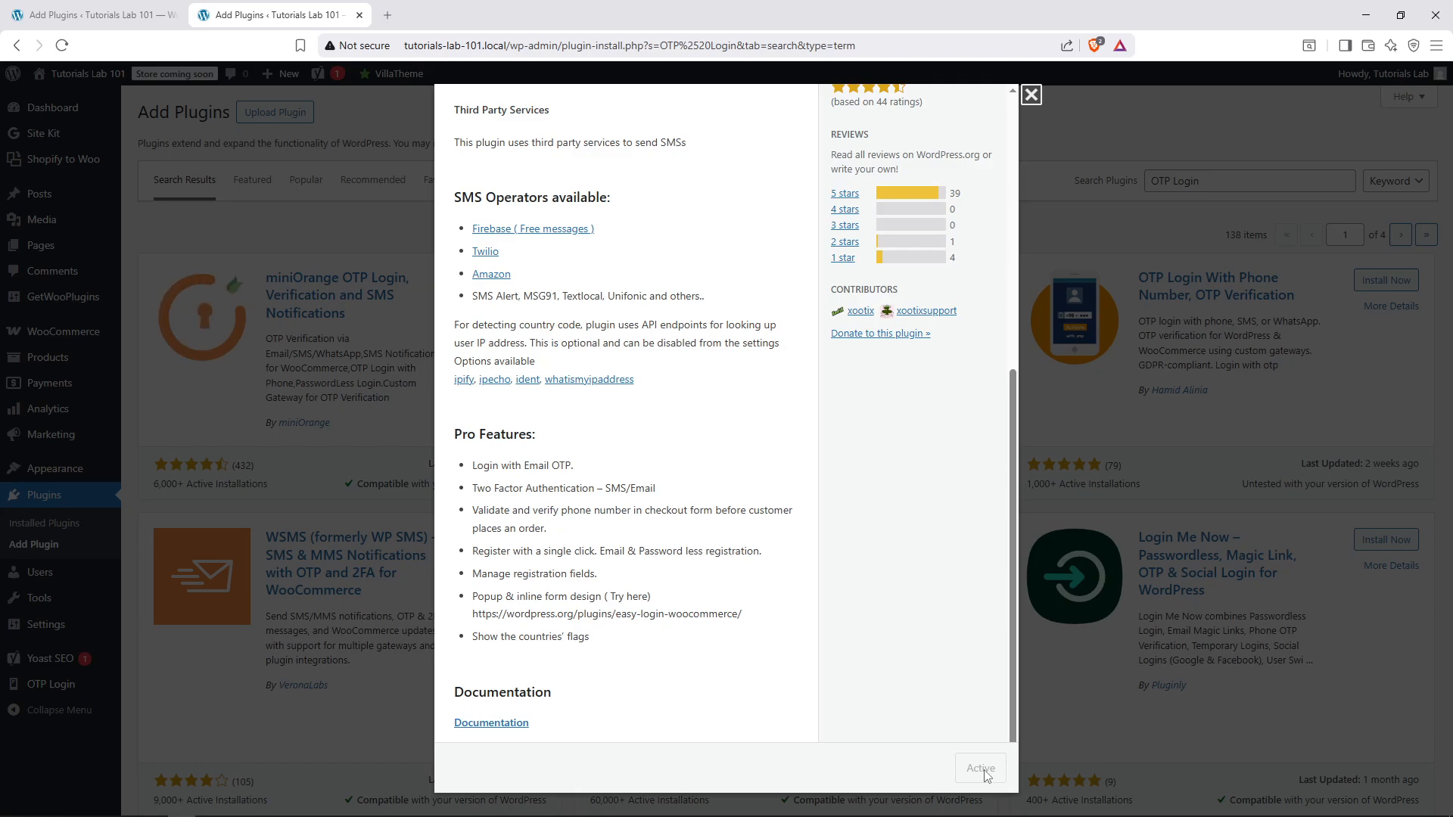
click(1148, 451)
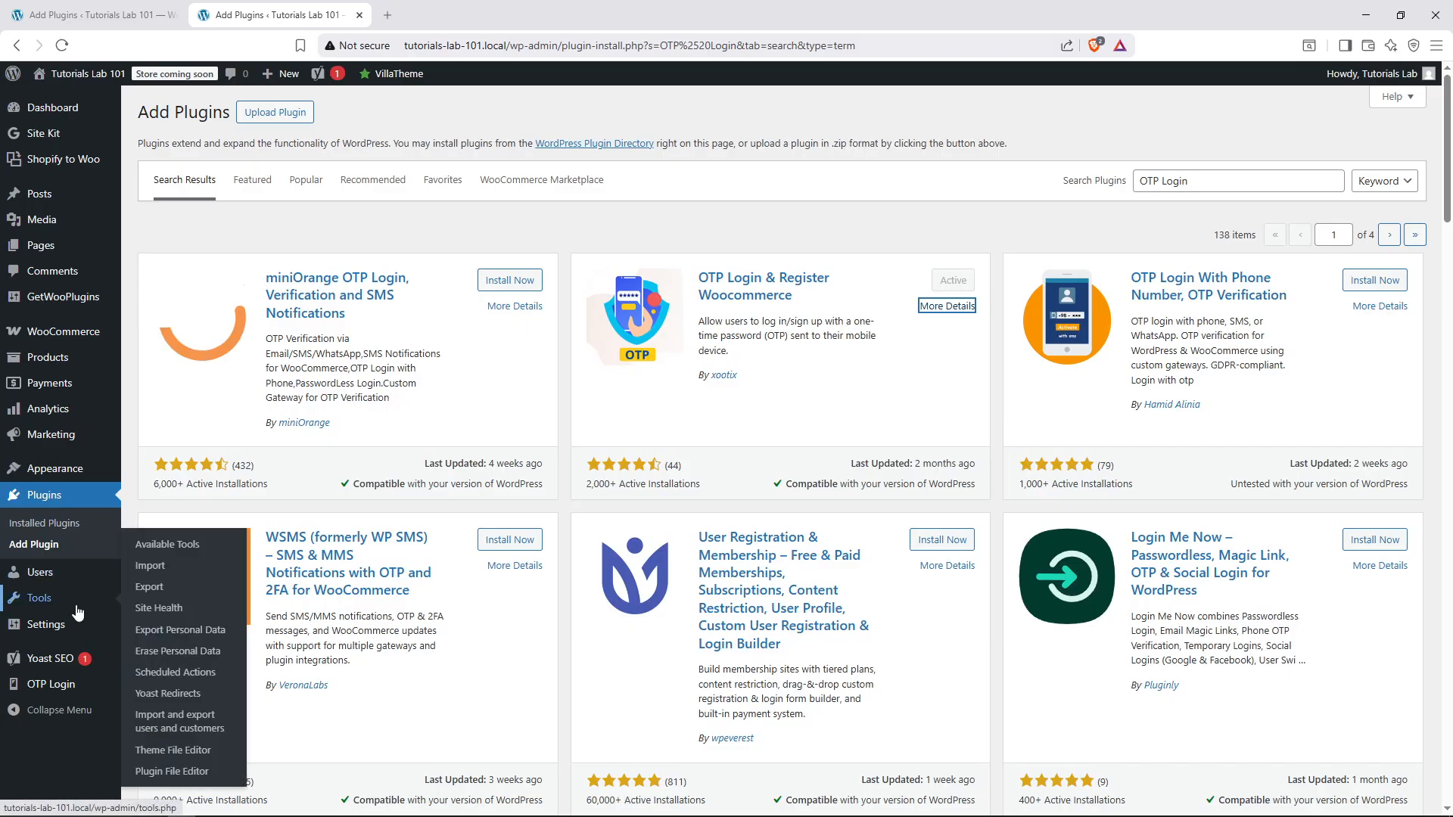
- Open the OTP Login plugin settings and choose Google Firebase as the SMS service operator
click(50, 697)
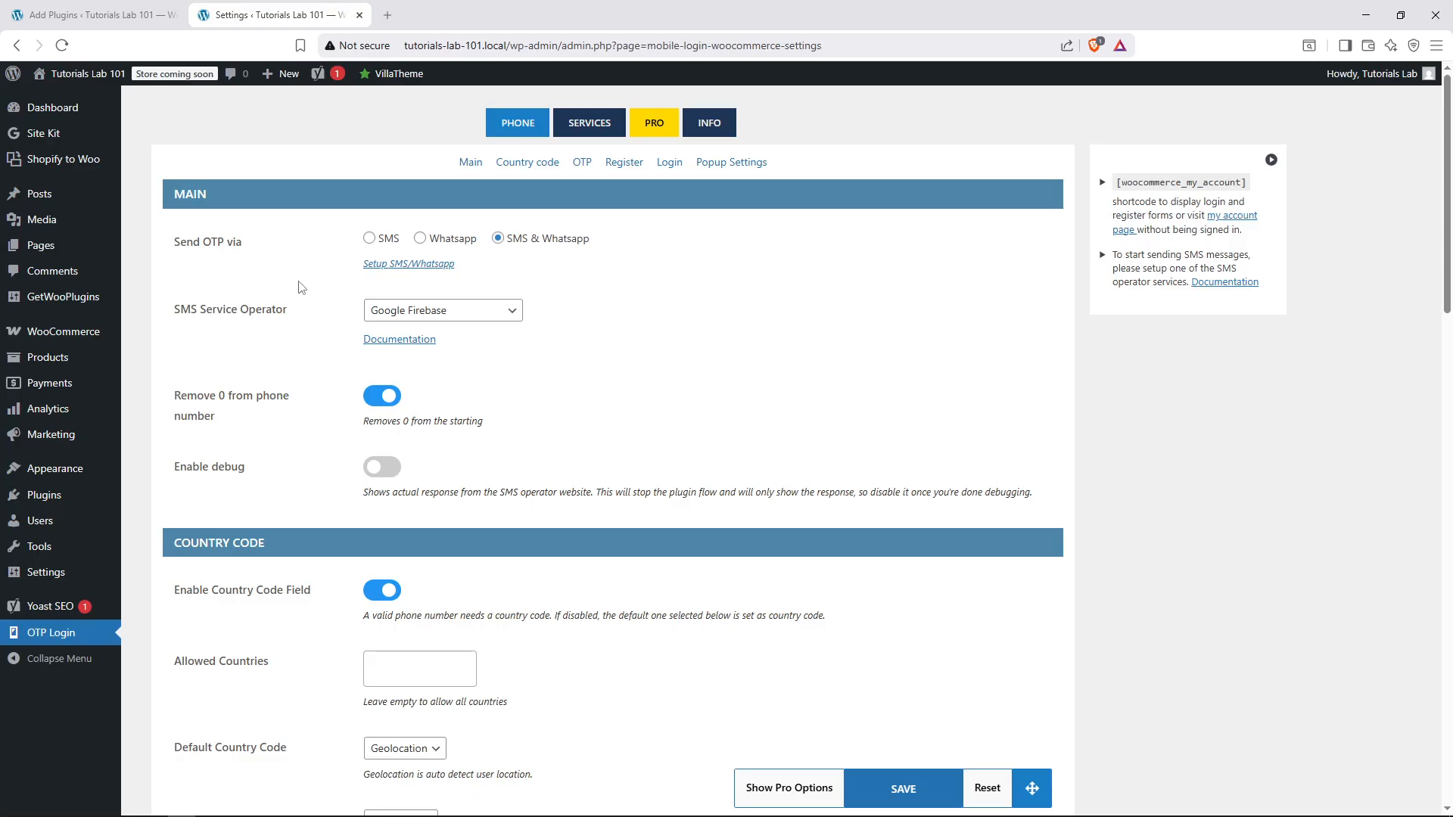
click(512, 321)
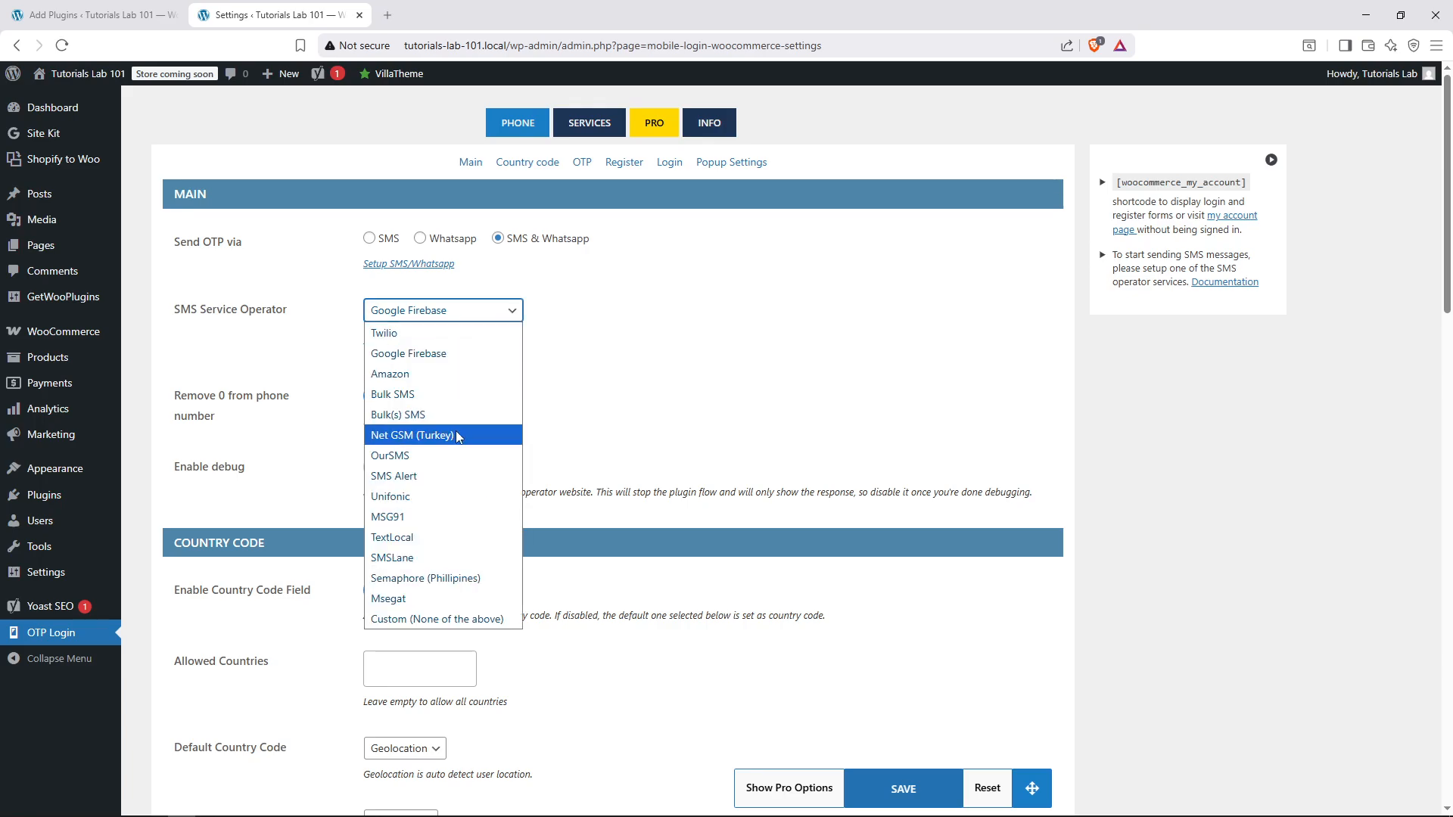
click(471, 353)
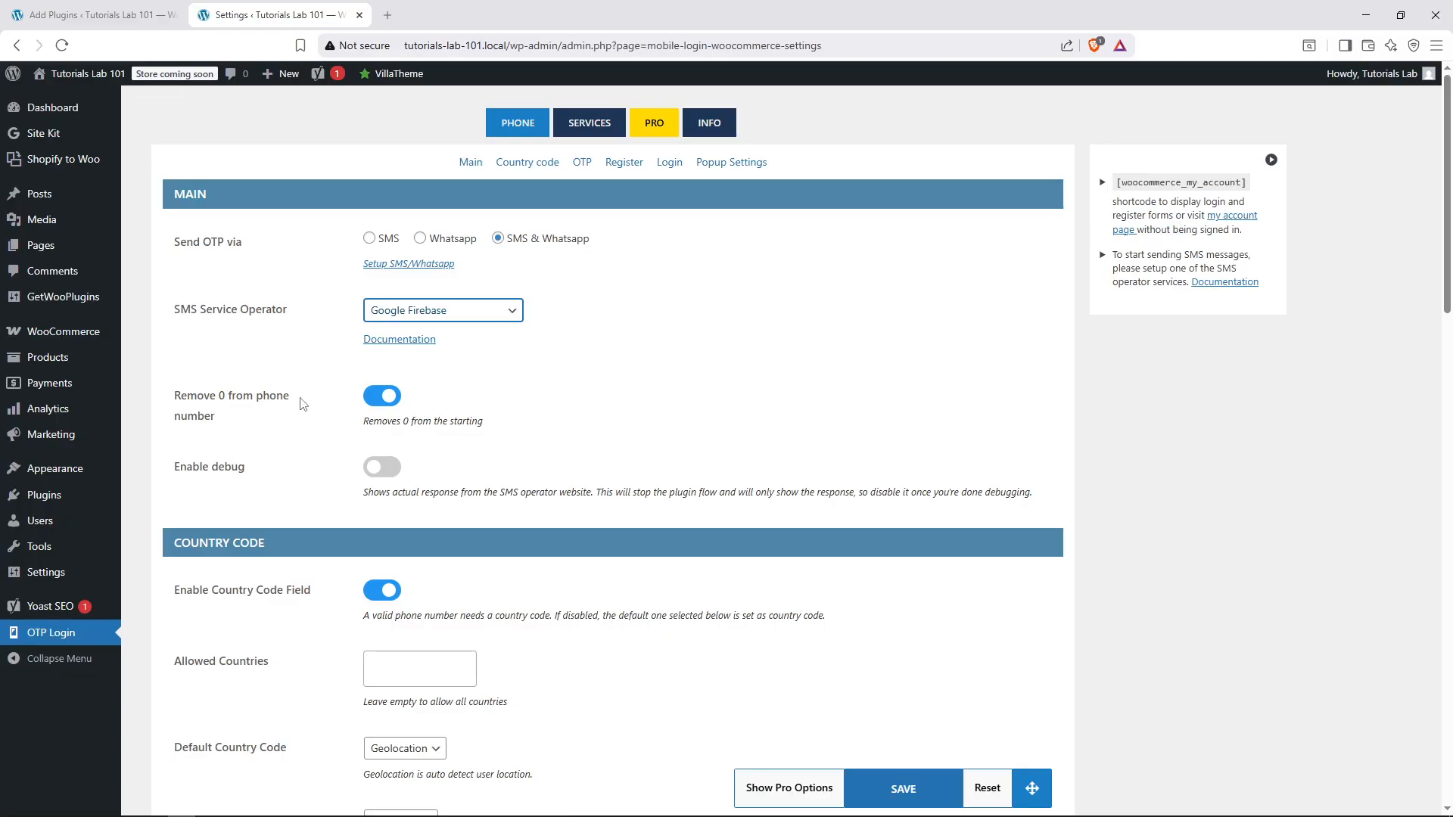
- Toggle the option that removes the leading 0 from phone numbers off and back on
double_click(269, 395)
click(284, 423)
click(381, 403)
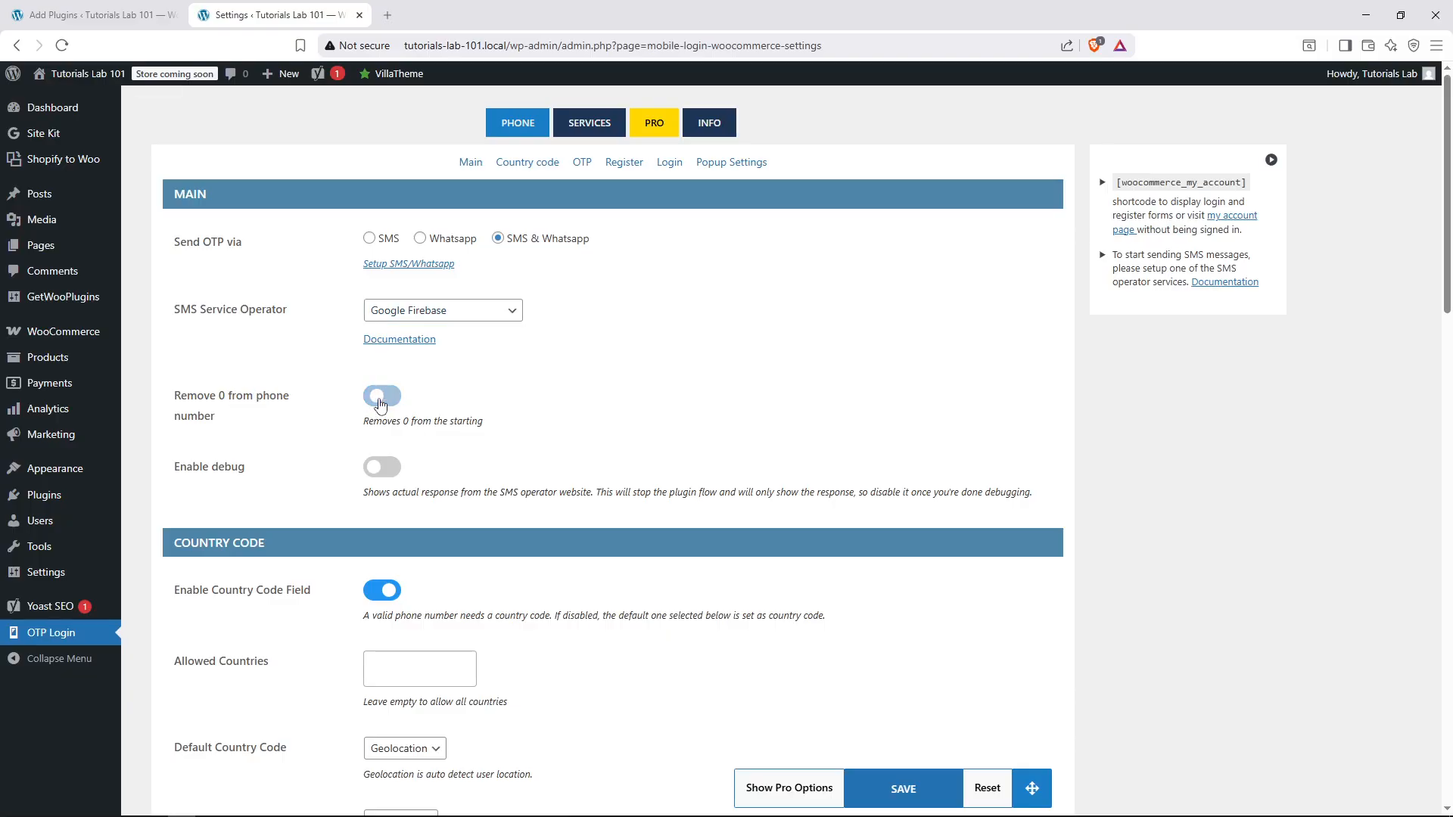
click(381, 404)
click(380, 404)
click(380, 403)
- Add JP+81 and GY+592 to the allowed countries in the country code settings
scroll(555, 395, down, 4)
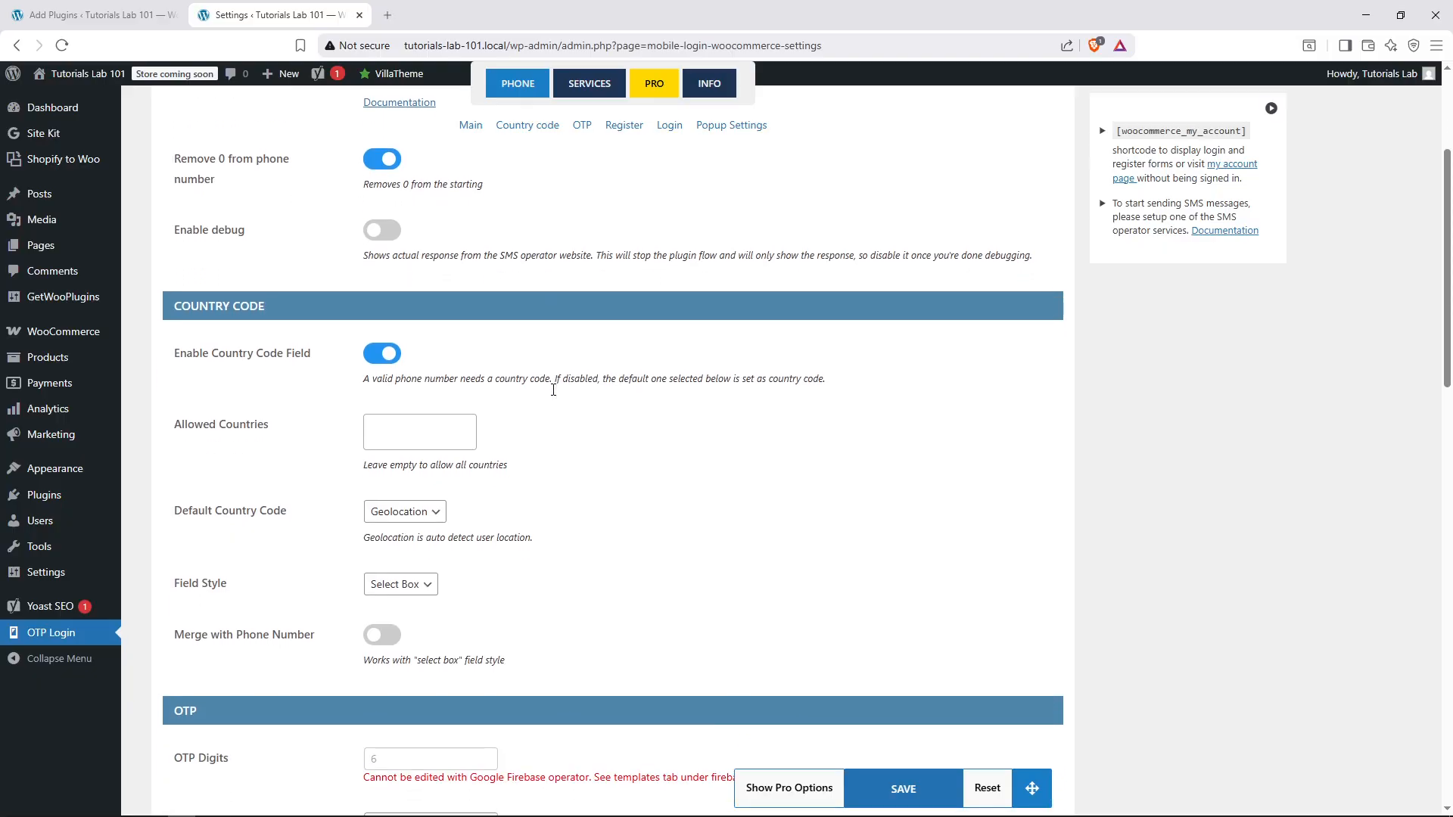
click(454, 367)
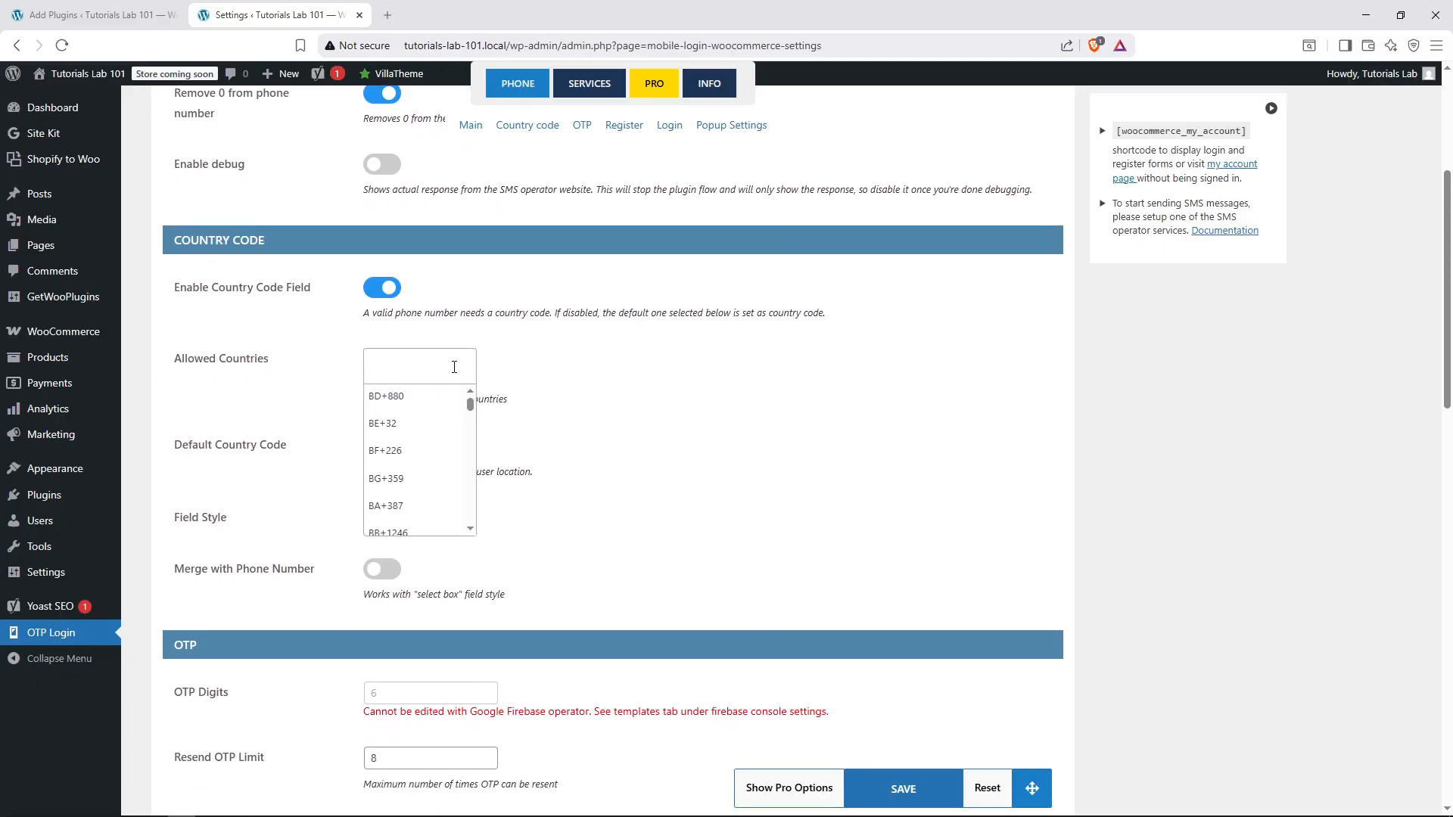
scroll(439, 425, down, 2)
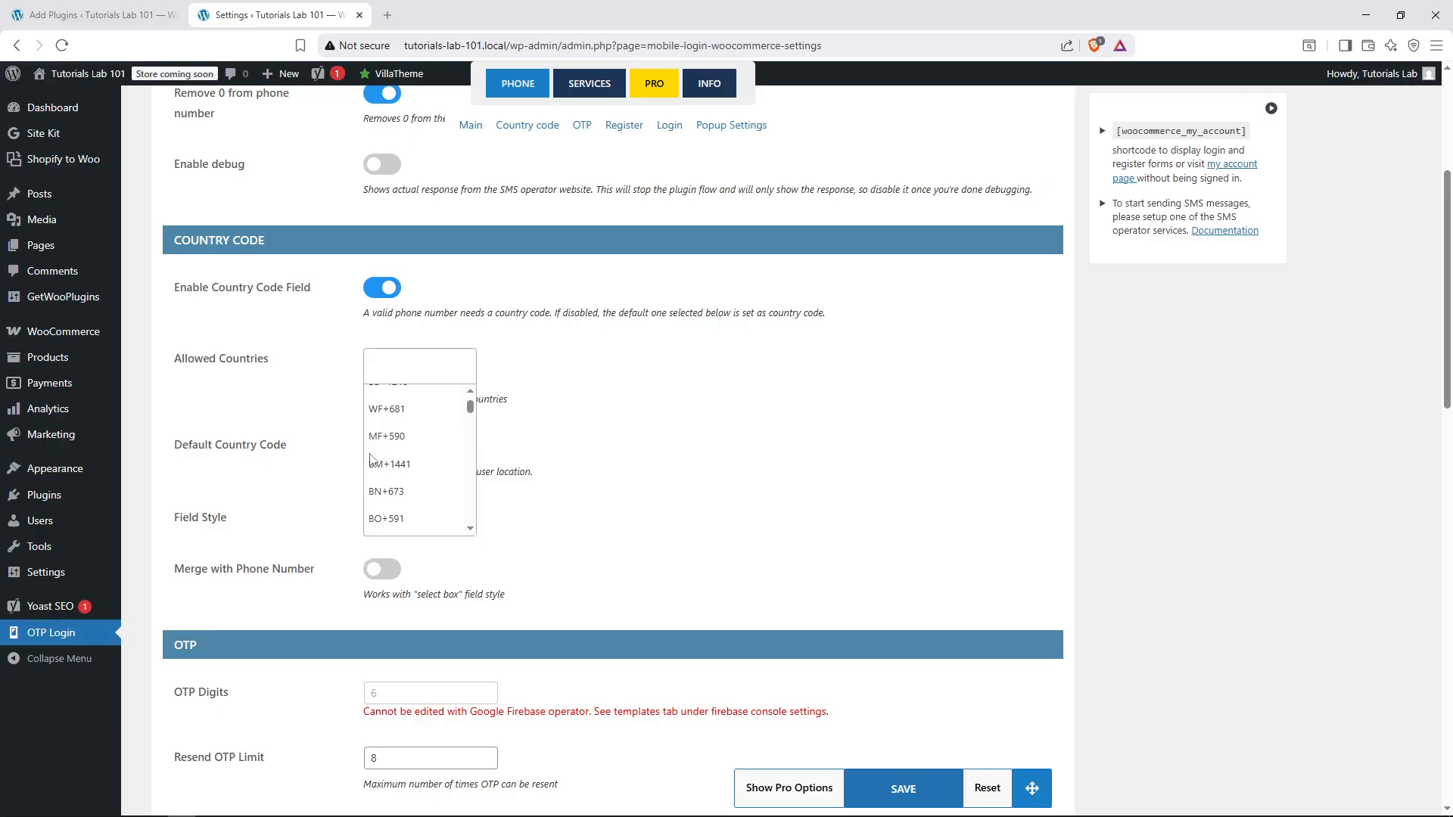
scroll(399, 465, down, 3)
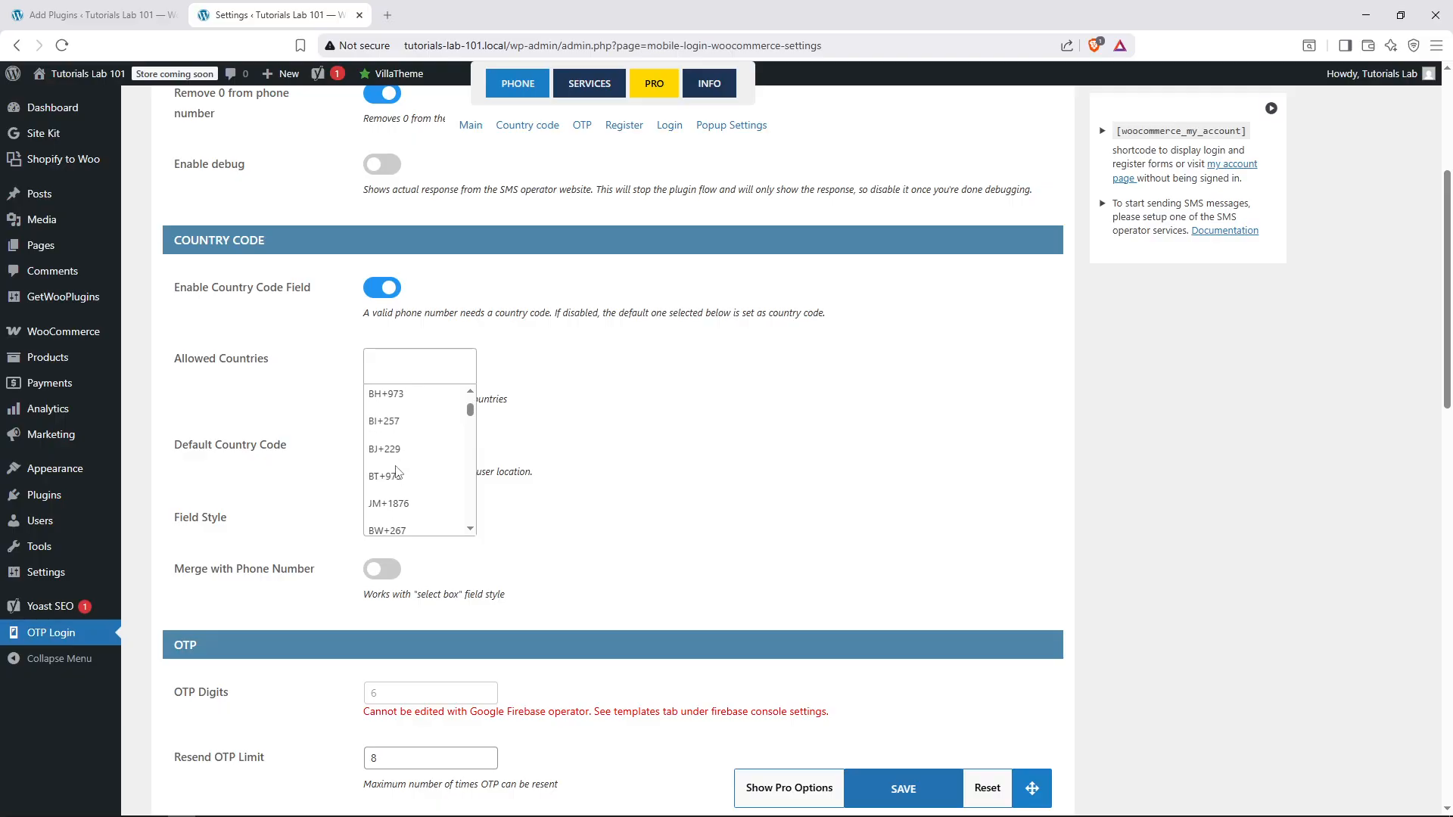
scroll(399, 471, down, 4)
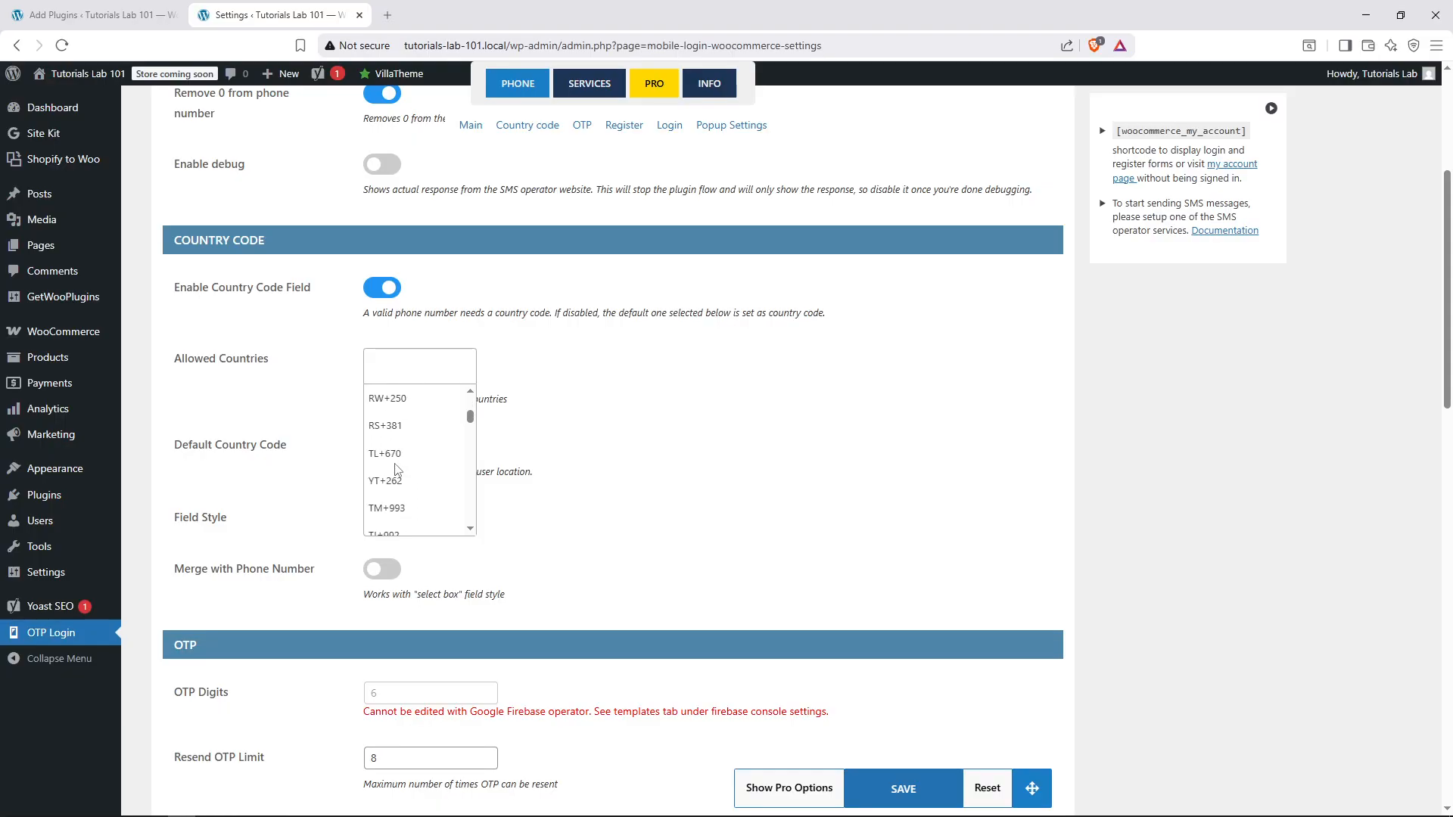
scroll(397, 470, down, 1)
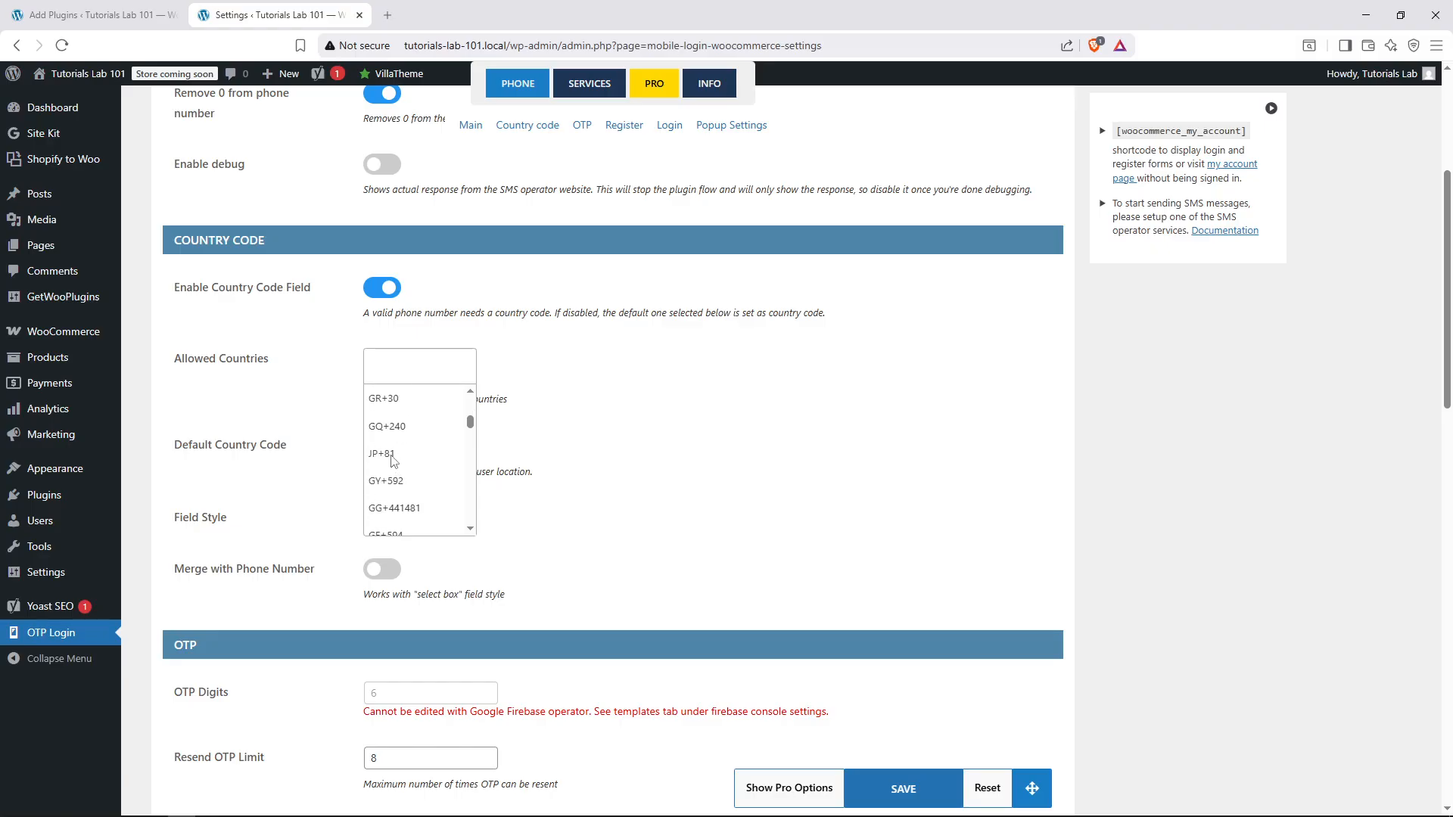
click(389, 461)
click(431, 390)
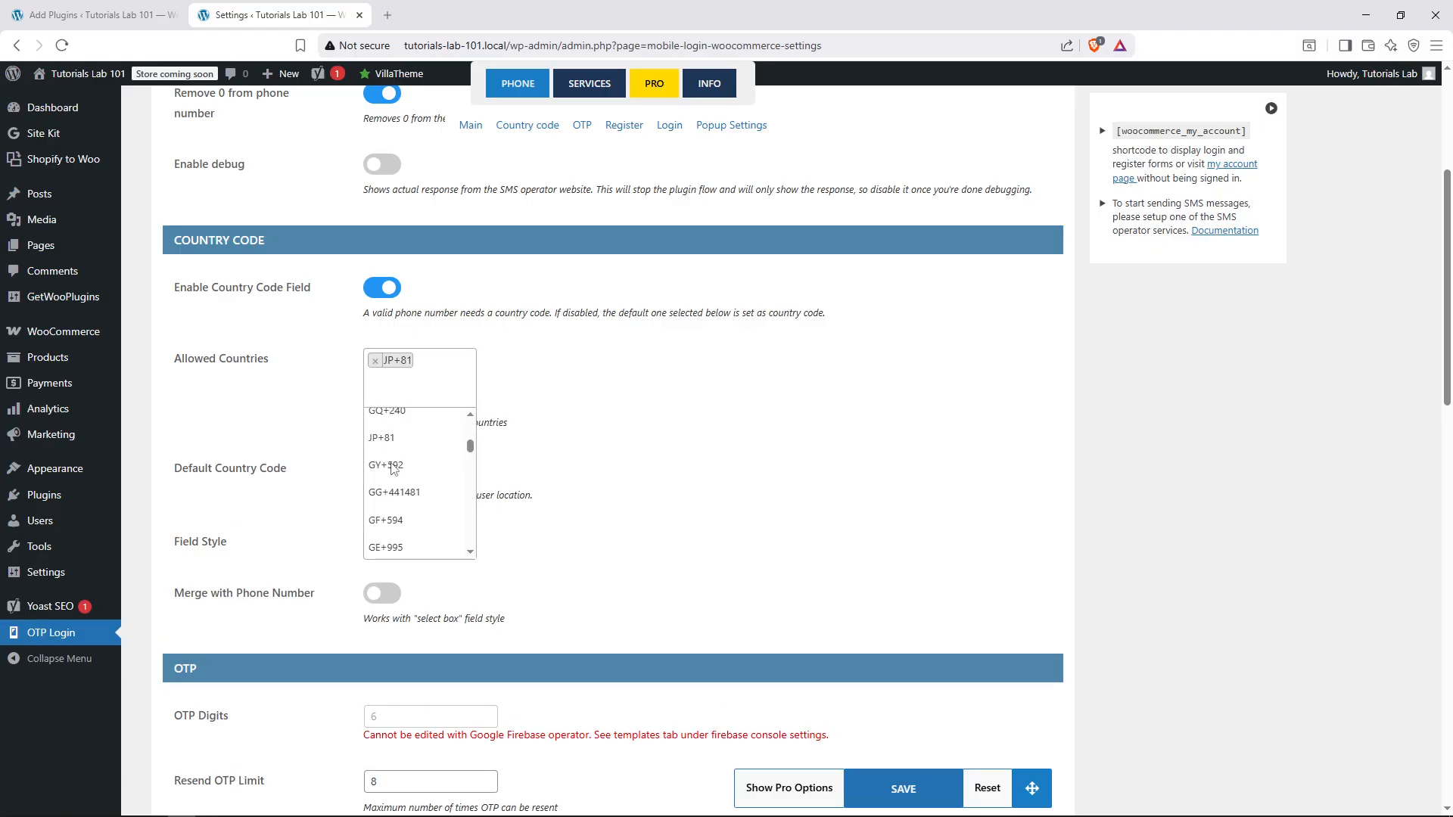
click(393, 467)
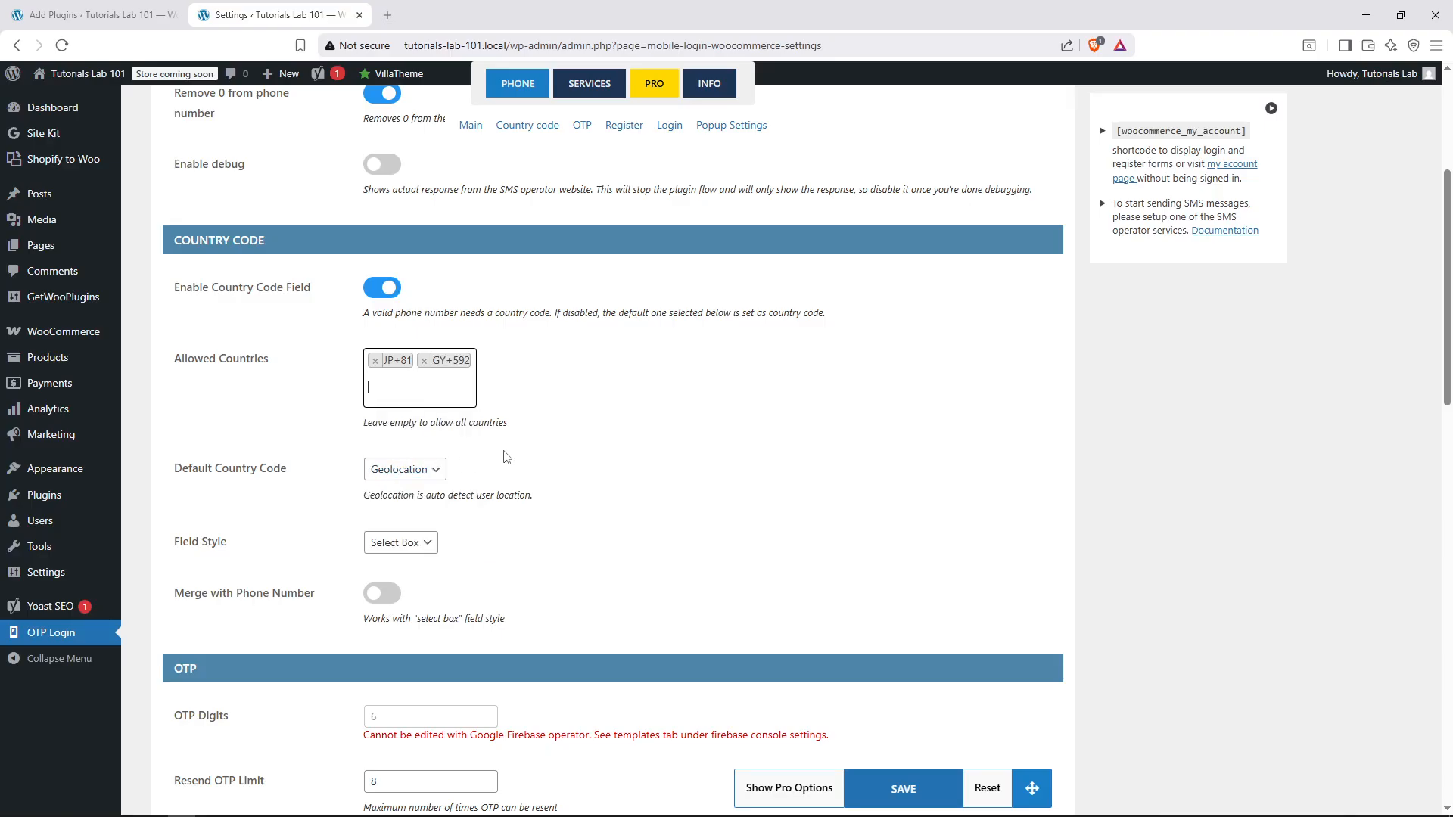
- Review the OTP limits and timings, the OTP form type, and the Register, Login and Popup settings
scroll(507, 456, down, 3)
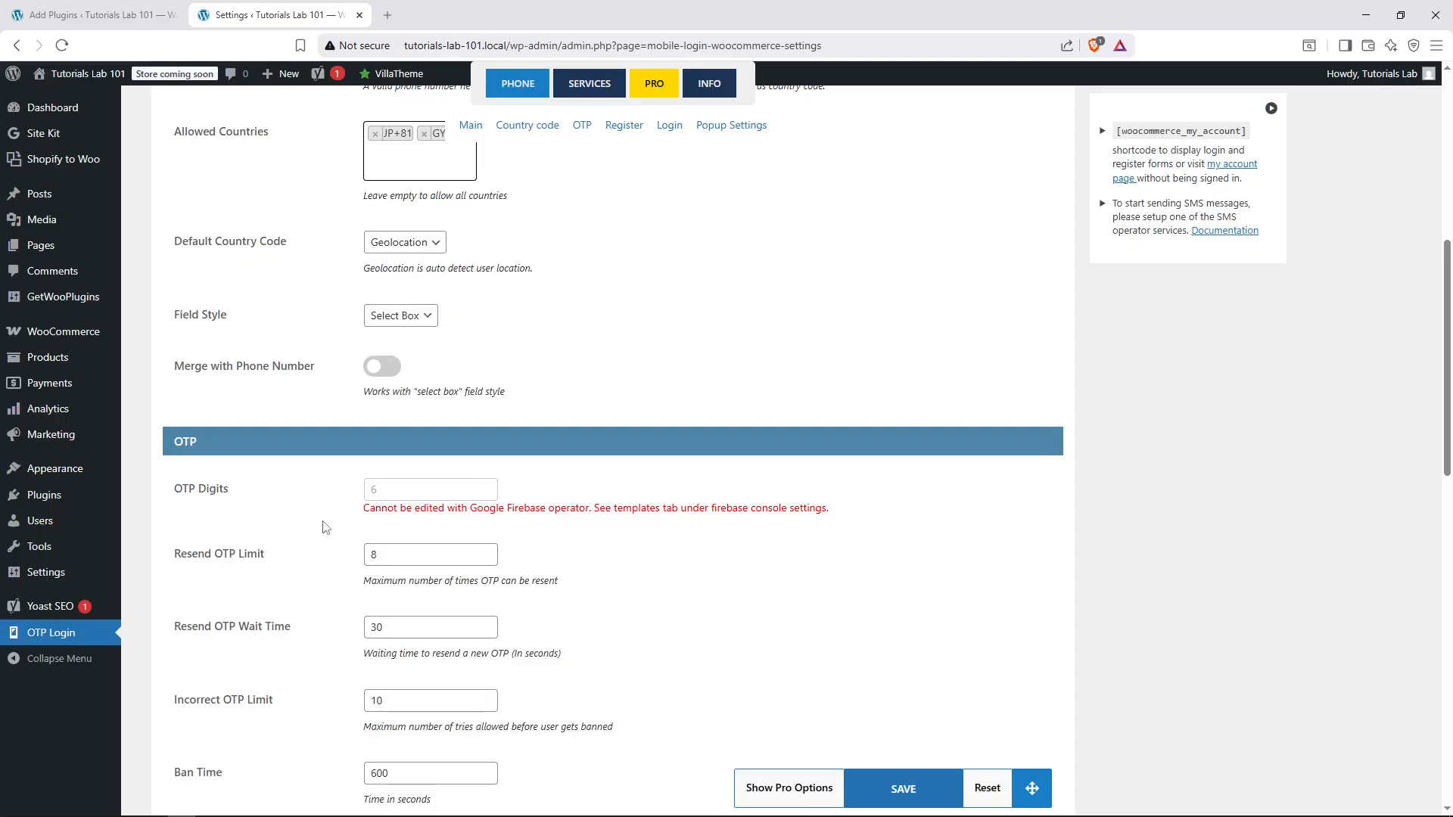
scroll(393, 503, down, 4)
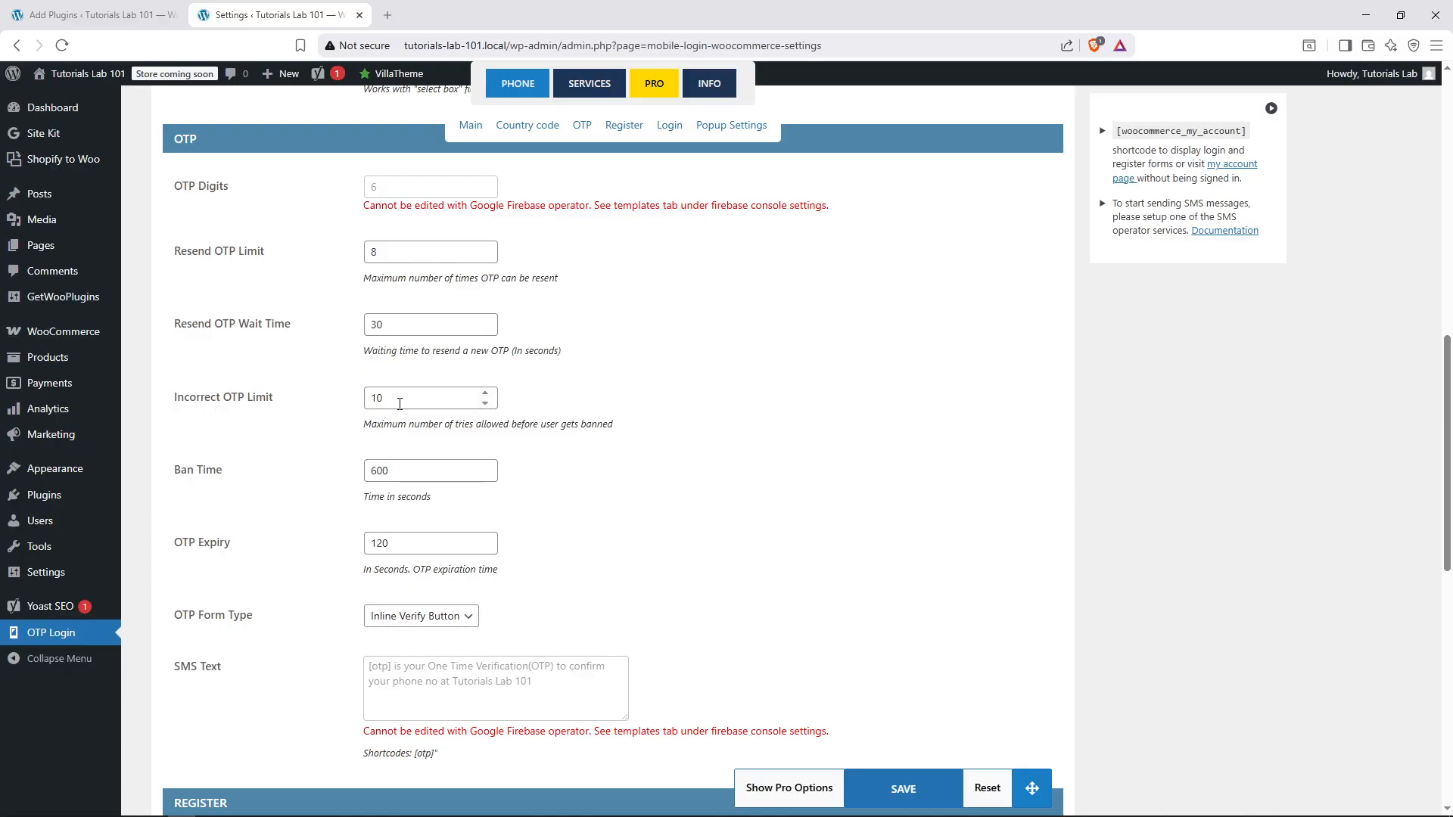
scroll(398, 405, down, 1)
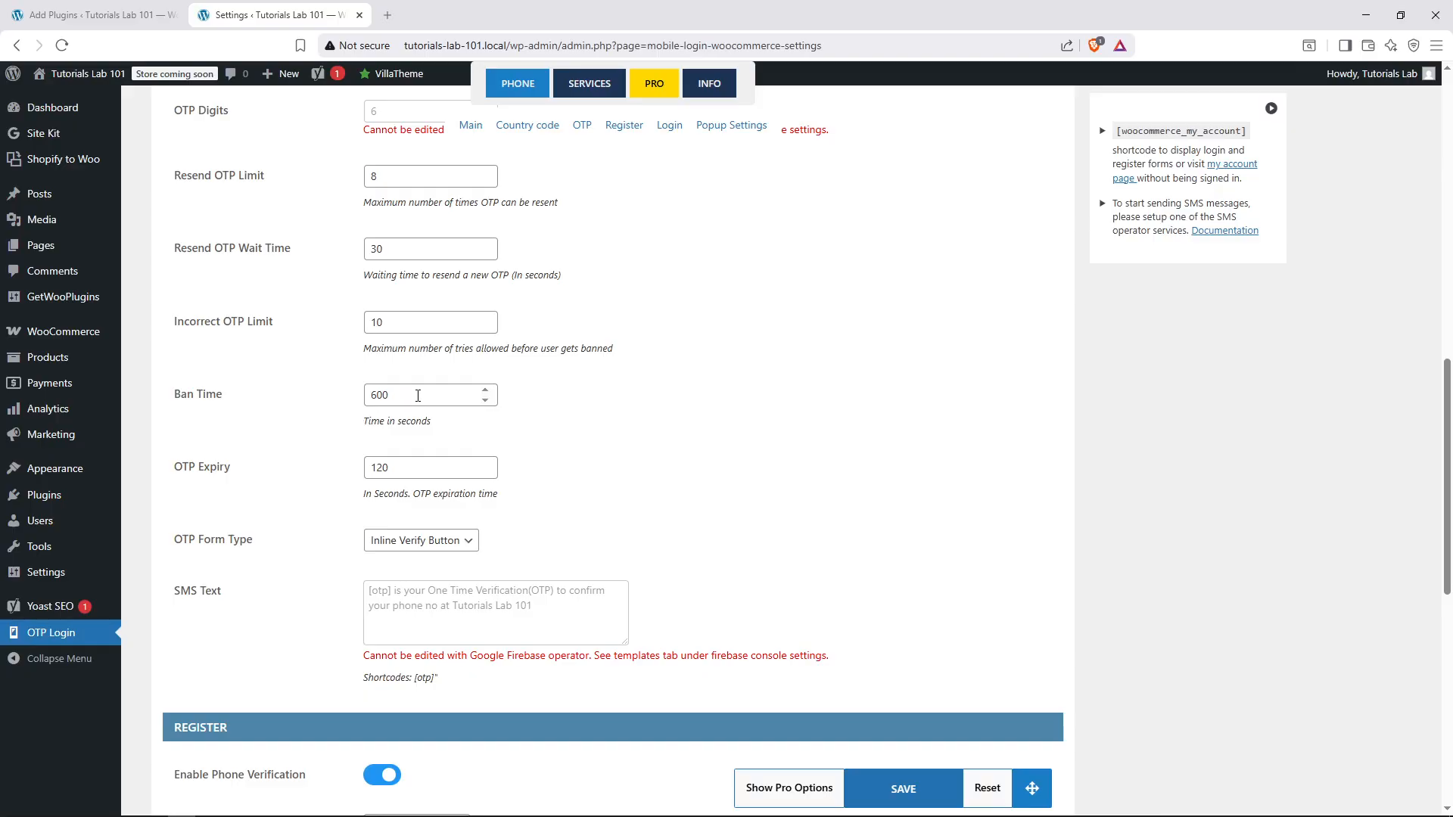
scroll(418, 396, down, 1)
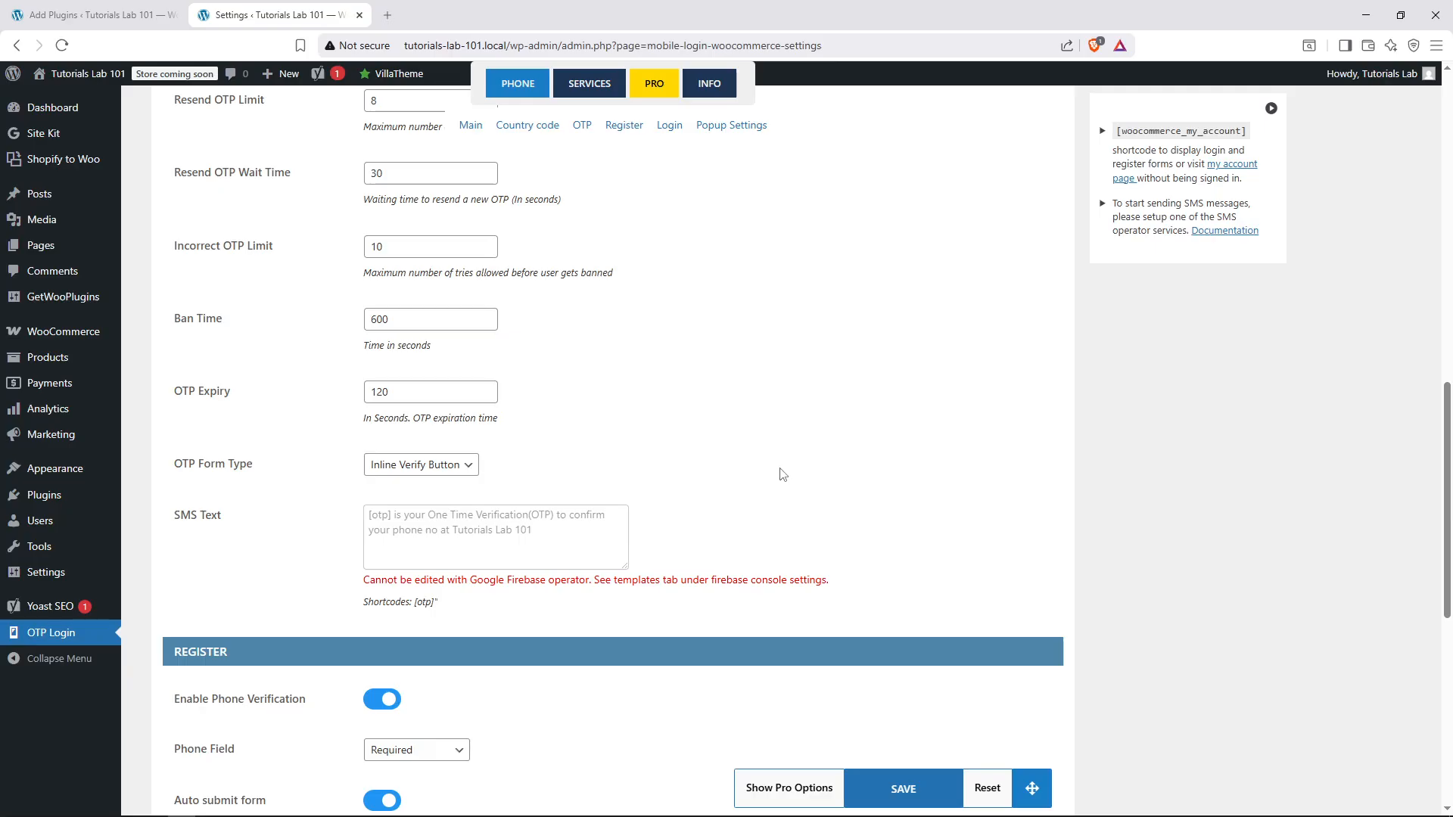
scroll(704, 496, down, 4)
scroll(647, 556, down, 3)
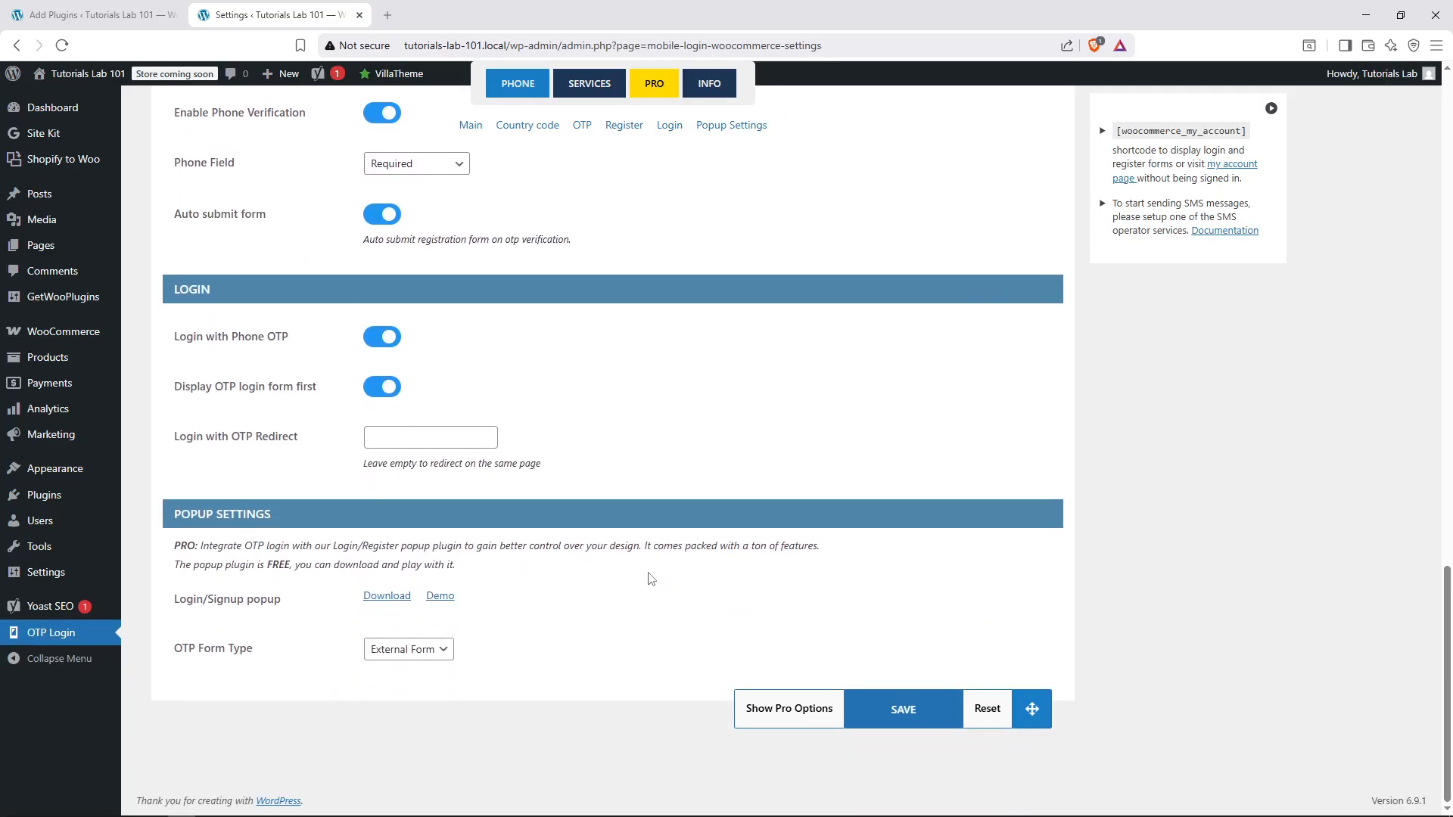